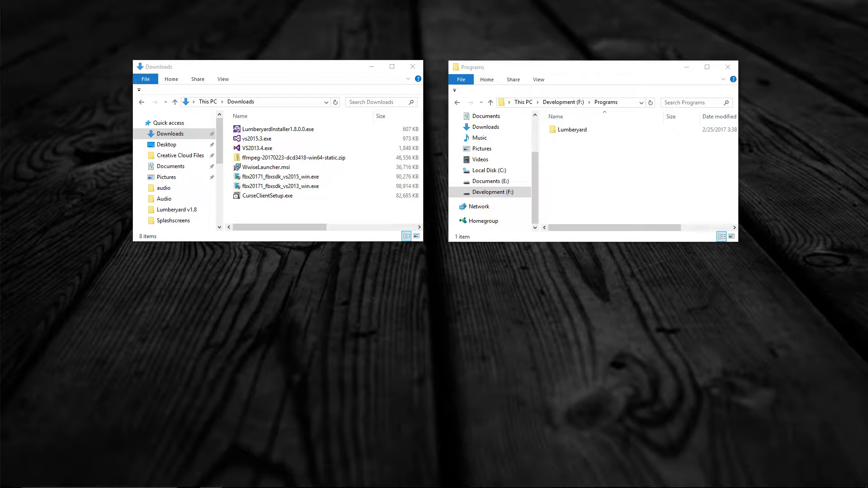
Step: Run LumberyardInstaller1.8.0.0.exe from Downloads and open its setup options
double_click(237, 130)
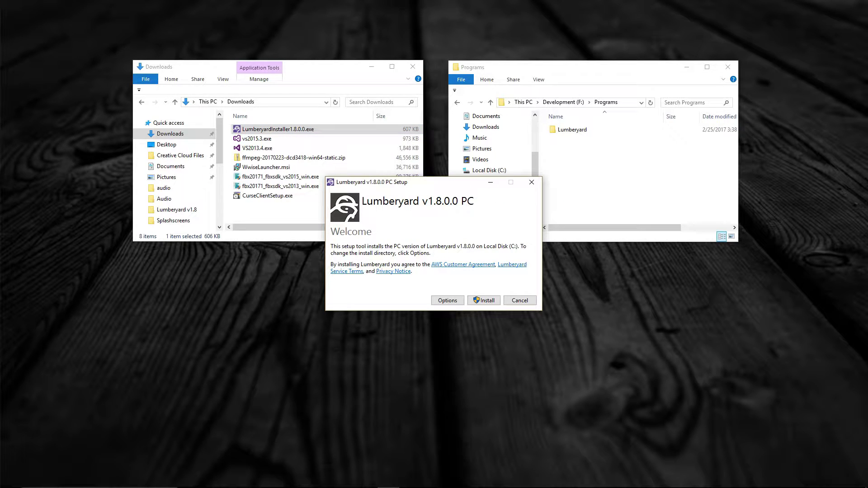
key(alt+i)
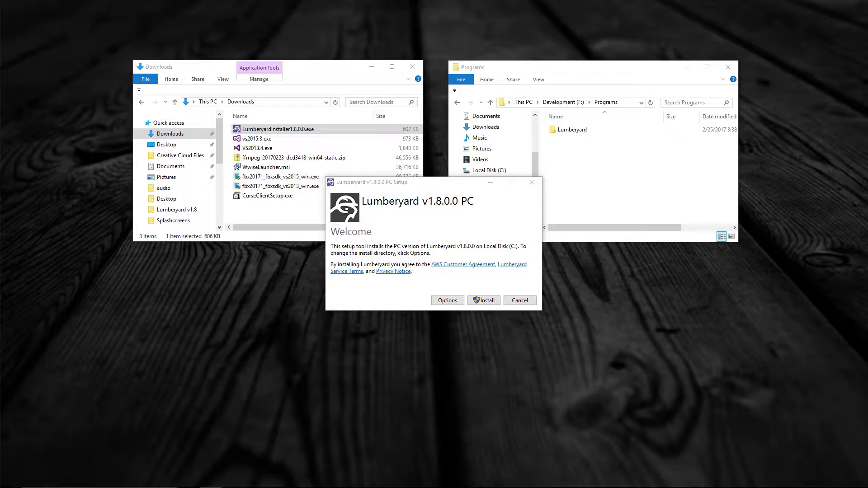
click(448, 302)
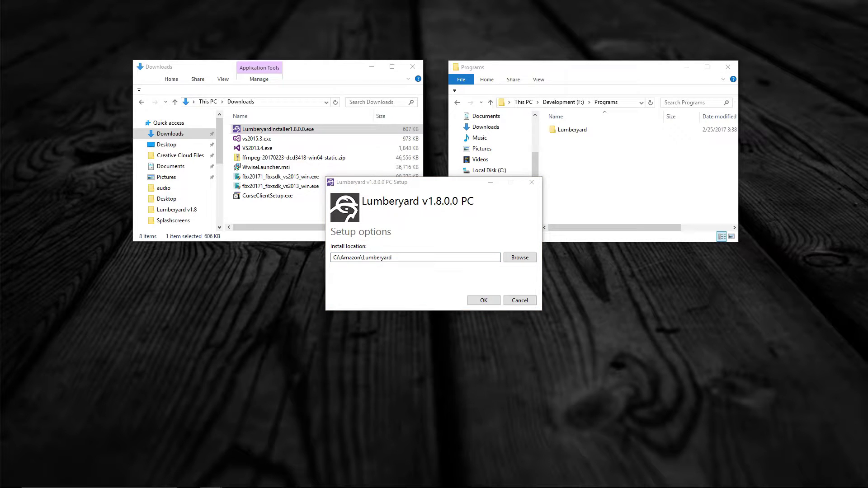
Step: Choose the Lumberyard folder inside Programs on the Development (F:) drive as the install location and accept the setup options
click(525, 257)
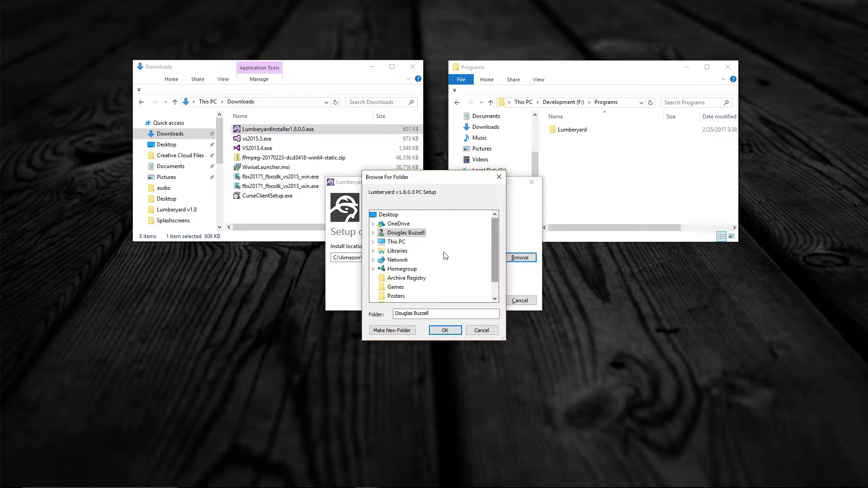
click(373, 242)
scroll(495, 251, down, 1)
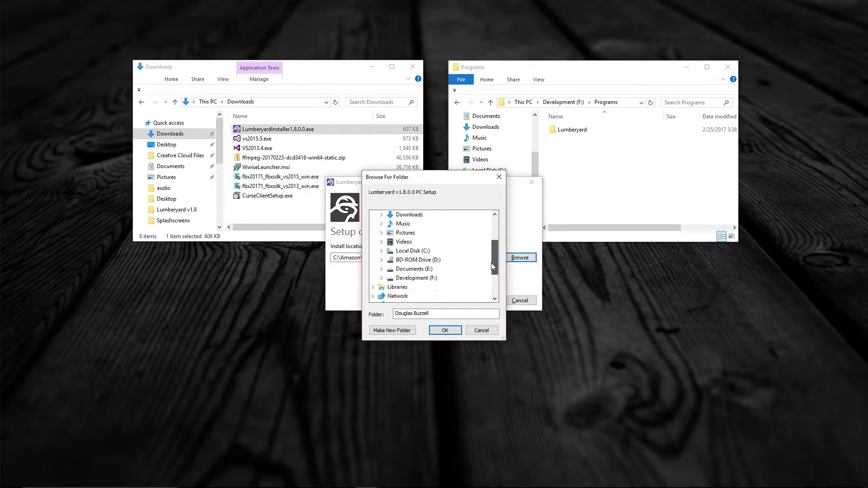
double_click(390, 283)
double_click(439, 273)
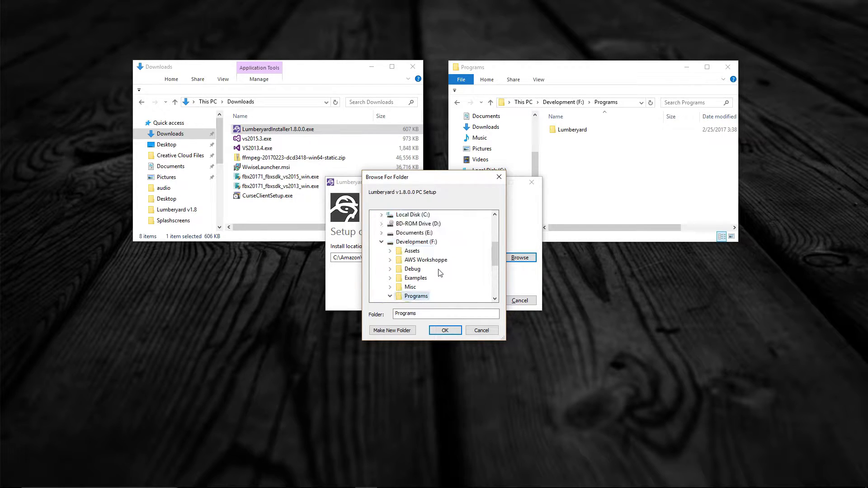
drag(495, 246, 493, 257)
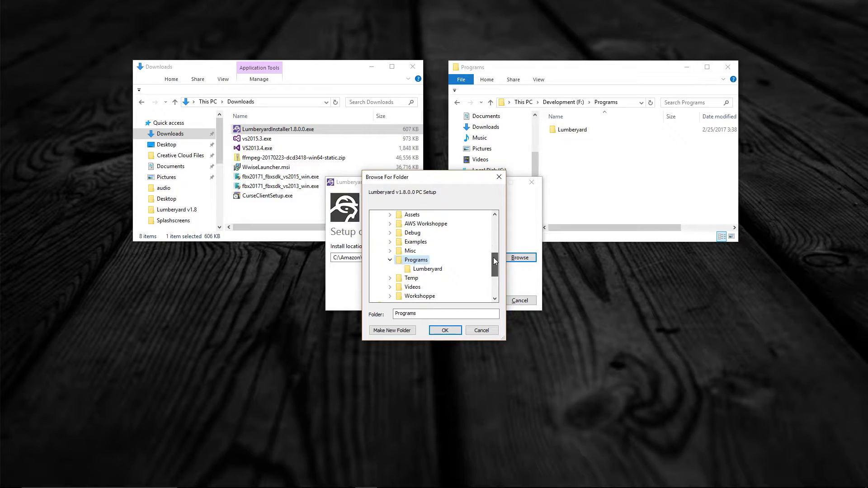
click(422, 271)
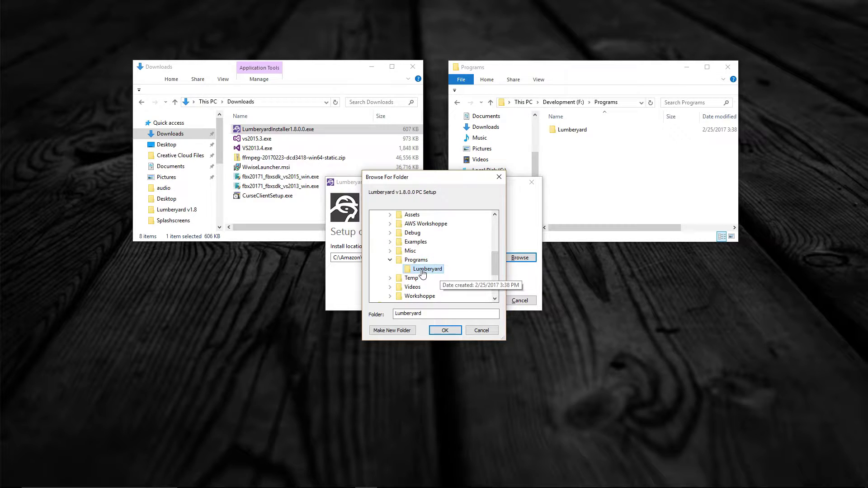
click(445, 330)
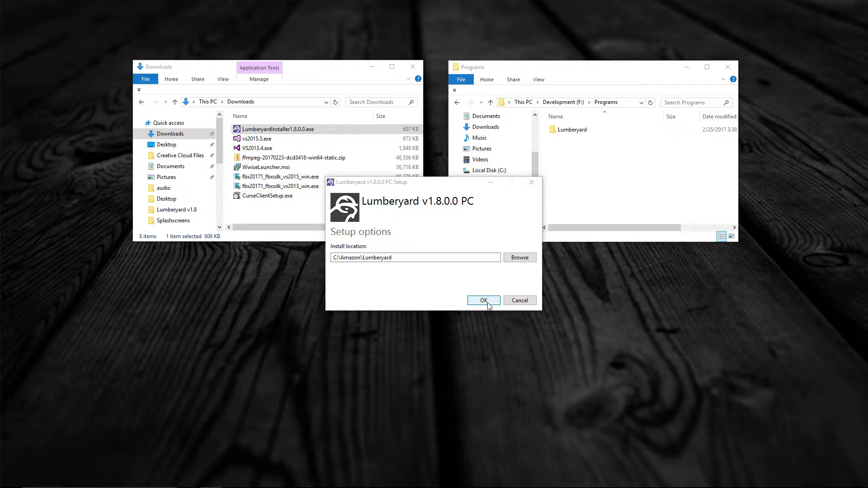
click(488, 303)
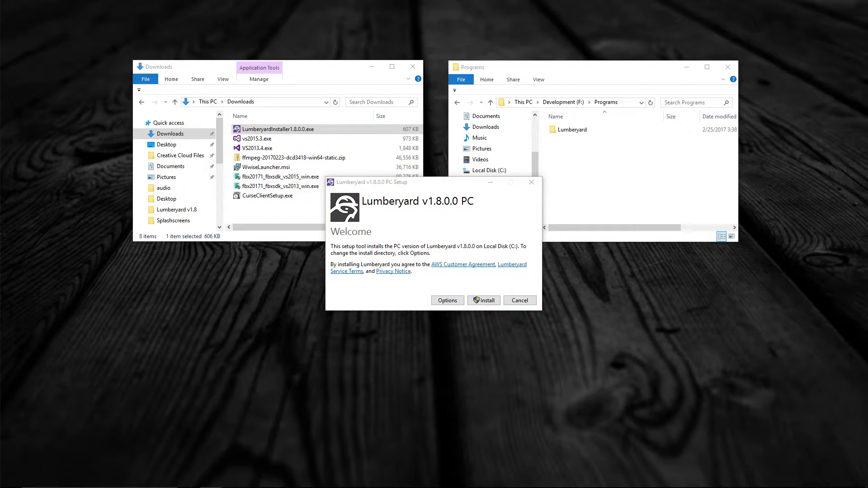
Step: Start the Lumberyard v1.8.0.0 installation and allow it to make changes to the device
key(alt+Tab)
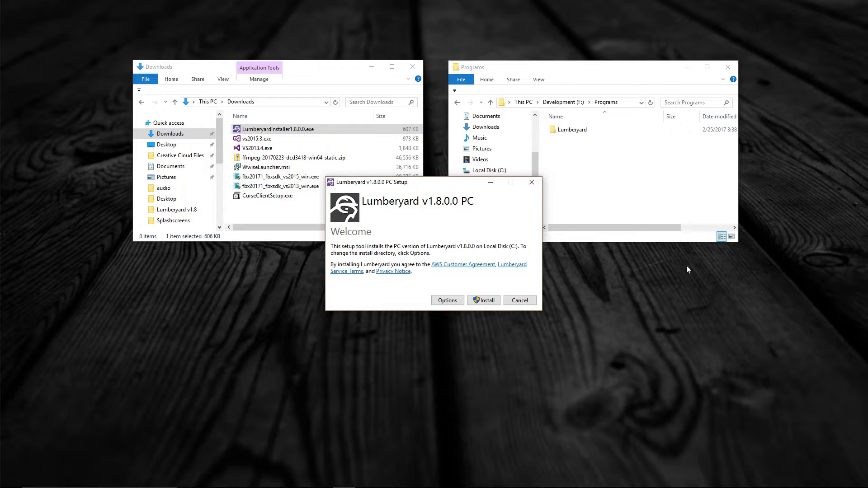
click(486, 301)
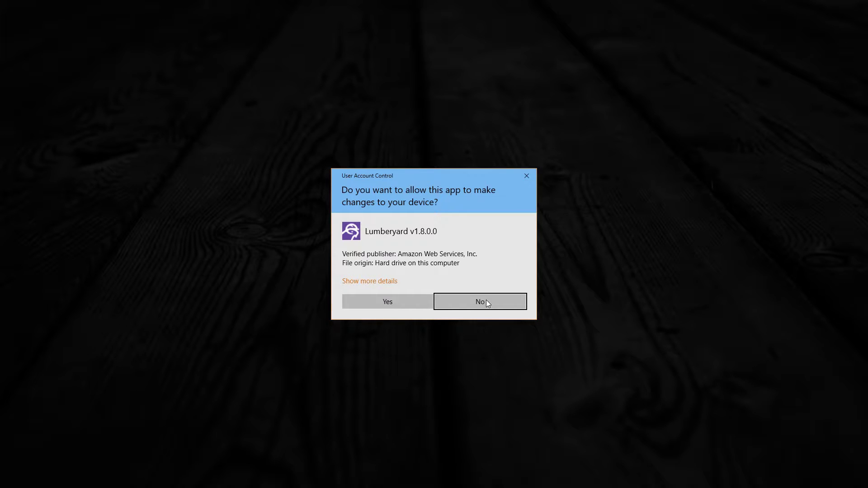
click(394, 305)
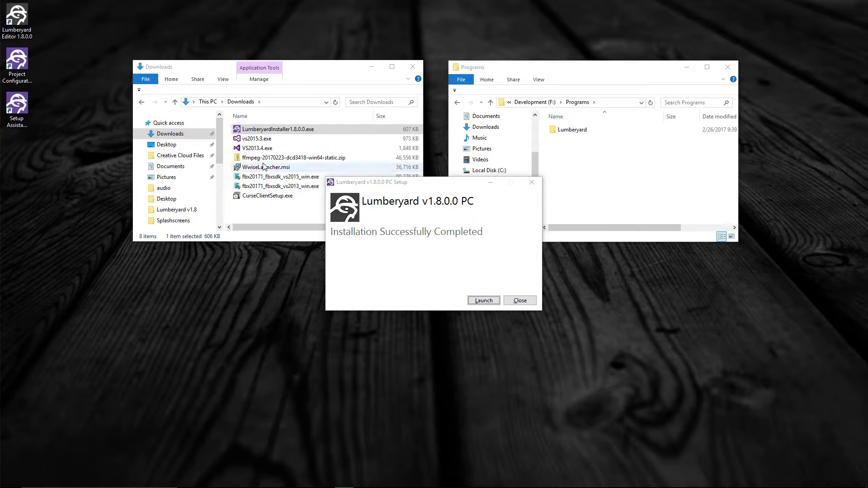
Step: Move the three new Lumberyard desktop shortcuts slightly inward from the desktop corner and close the setup without launching
drag(83, 135, 52, 62)
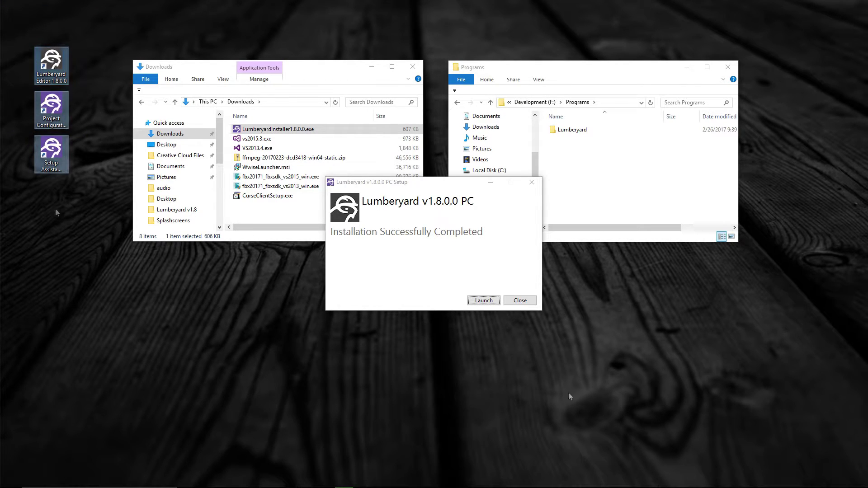
click(63, 157)
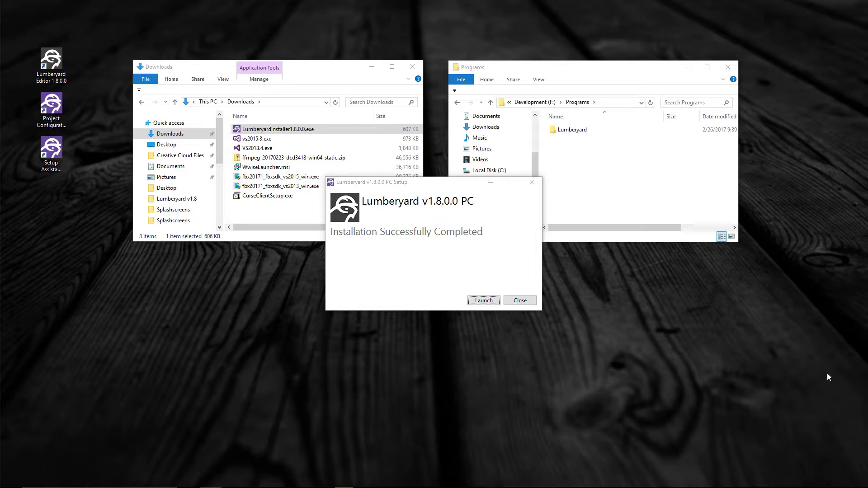
click(519, 301)
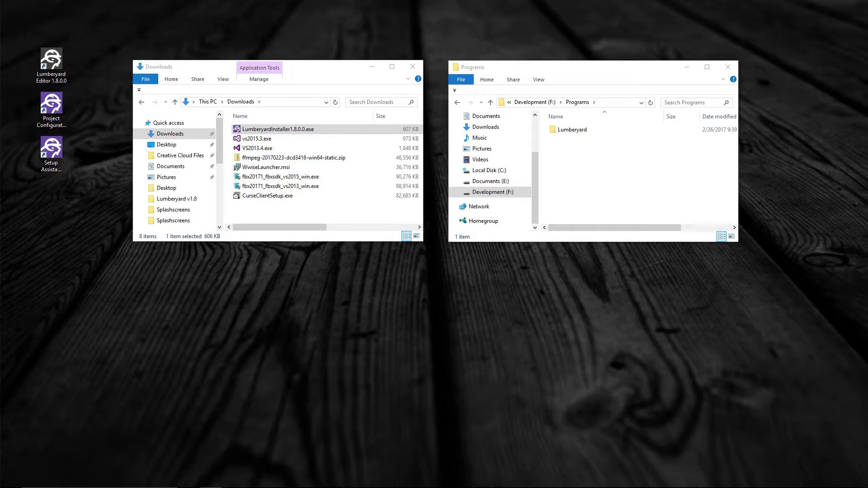
Step: Open the 3rdParty folder inside Lumberyard\1.8.0.0 in the Programs window
click(294, 158)
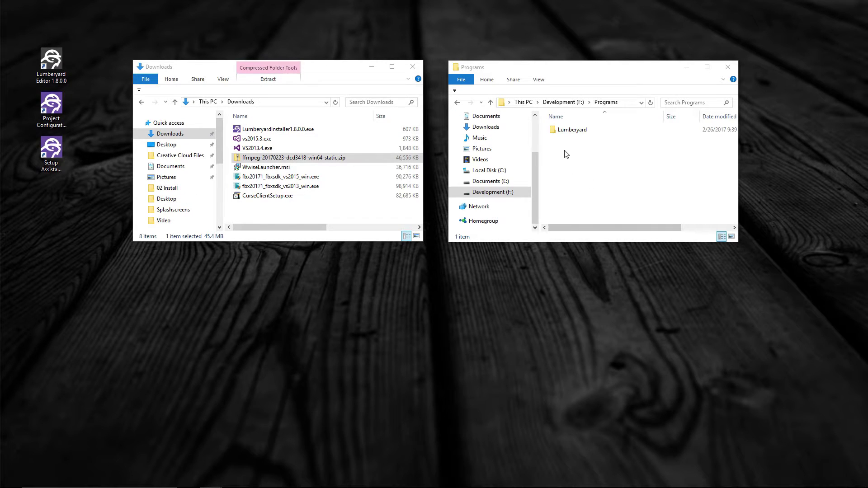
click(551, 131)
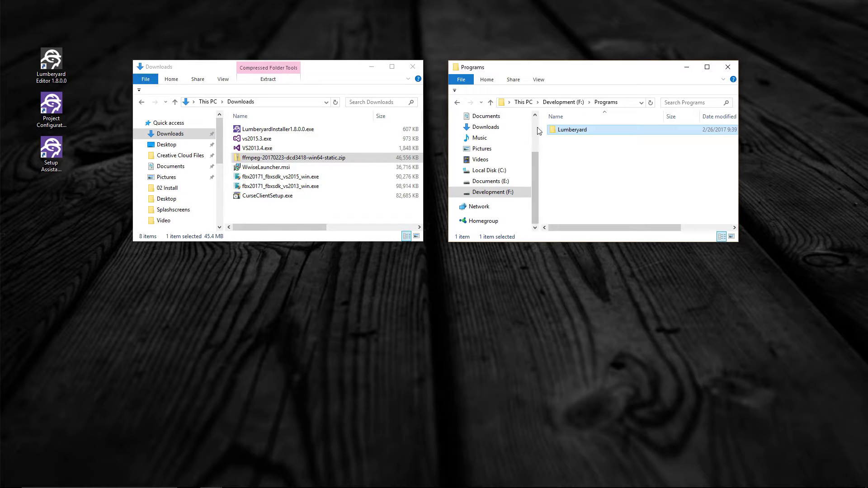
double_click(554, 130)
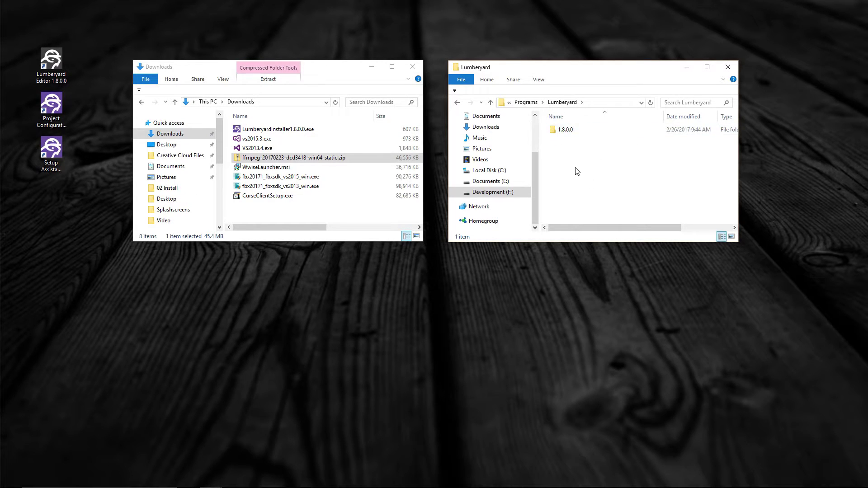
double_click(555, 133)
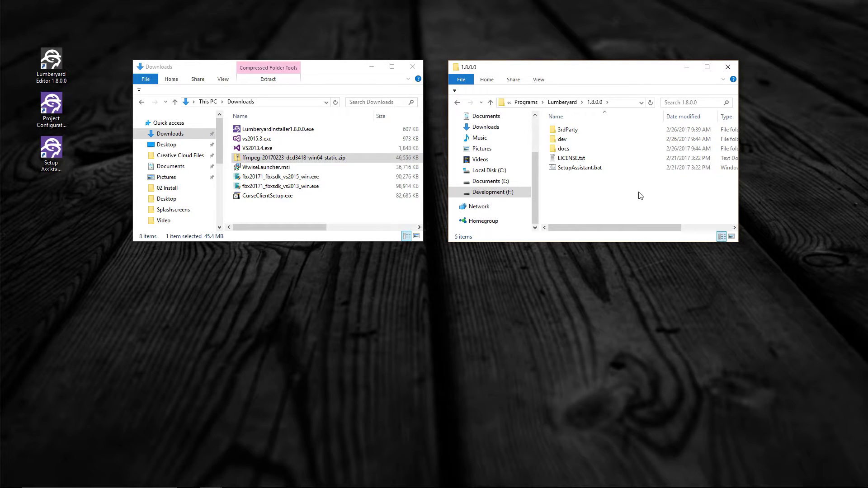
double_click(553, 129)
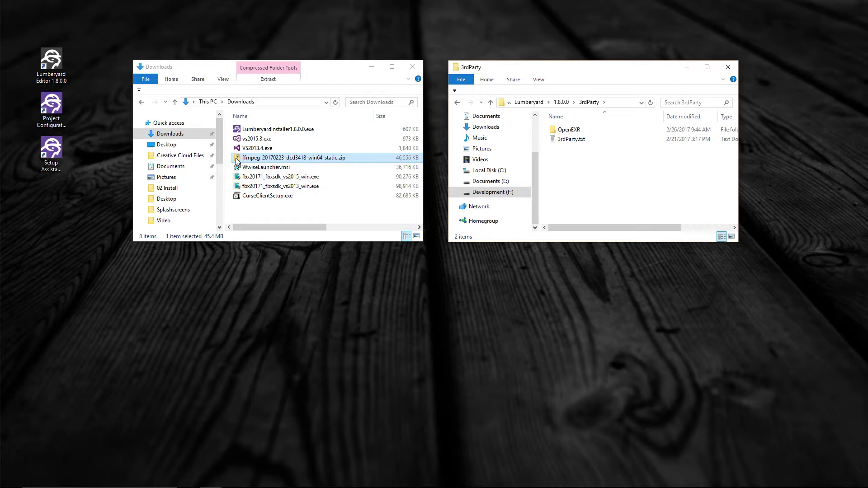
Step: Extract ffmpeg-20170223-dcd3418-win64-static.zip to its default folder in Downloads
click(277, 160)
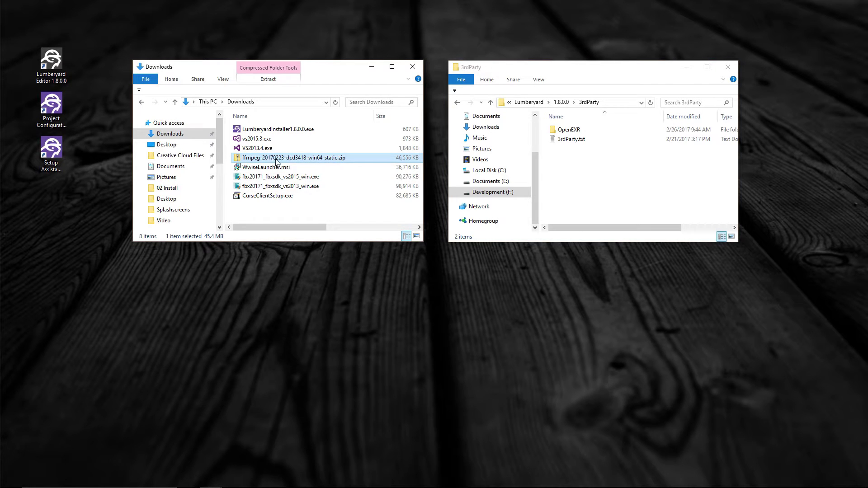
right_click(239, 160)
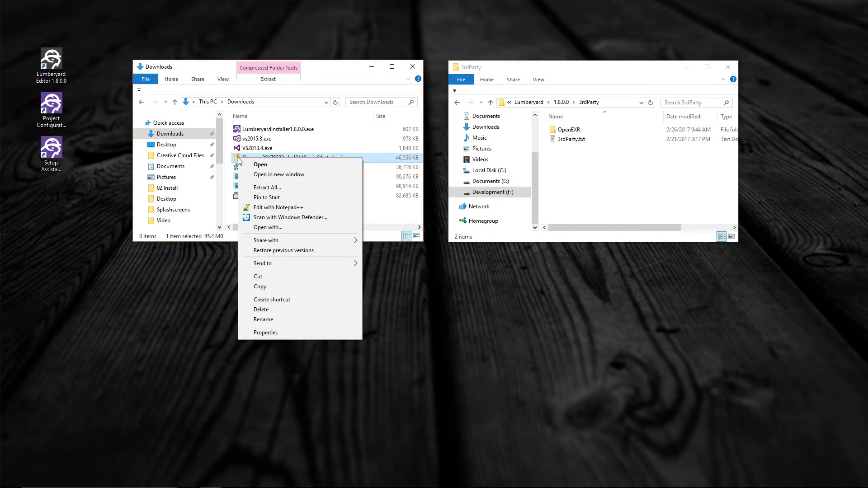
click(271, 187)
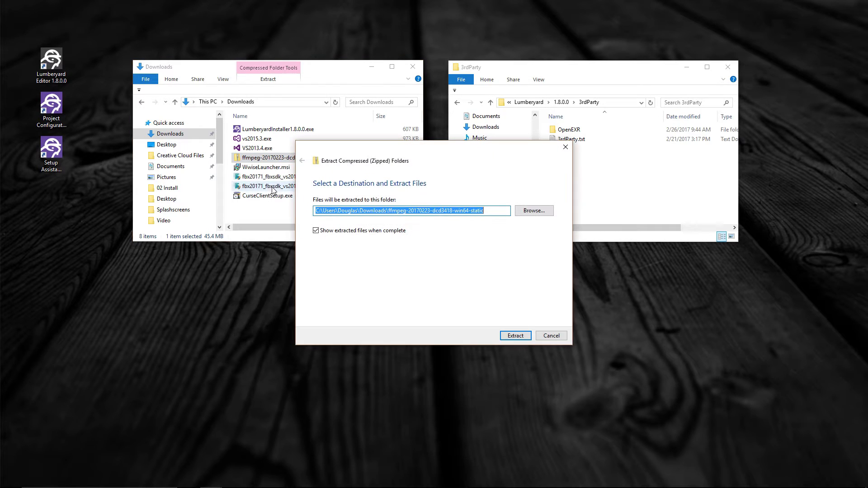
click(516, 336)
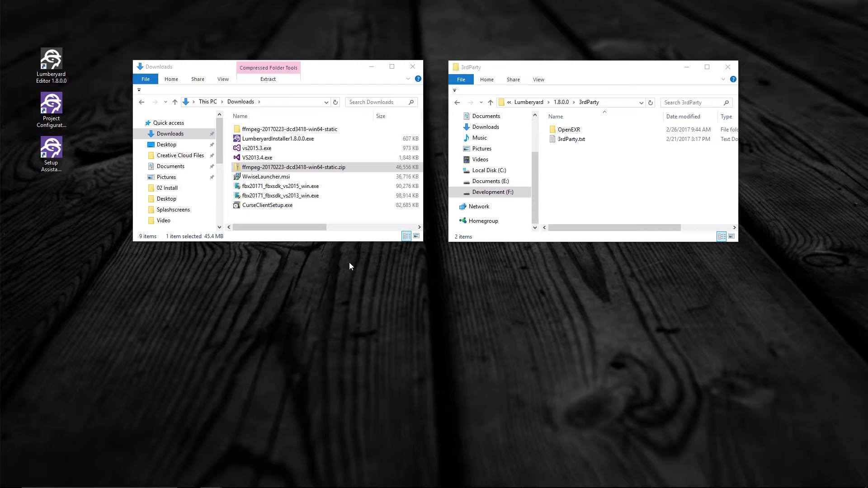
Step: Move the inner ffmpeg-20170223-dcd3418-win64-static folder from the extracted folder into Lumberyard's 3rdParty folder
click(237, 129)
right_click(237, 130)
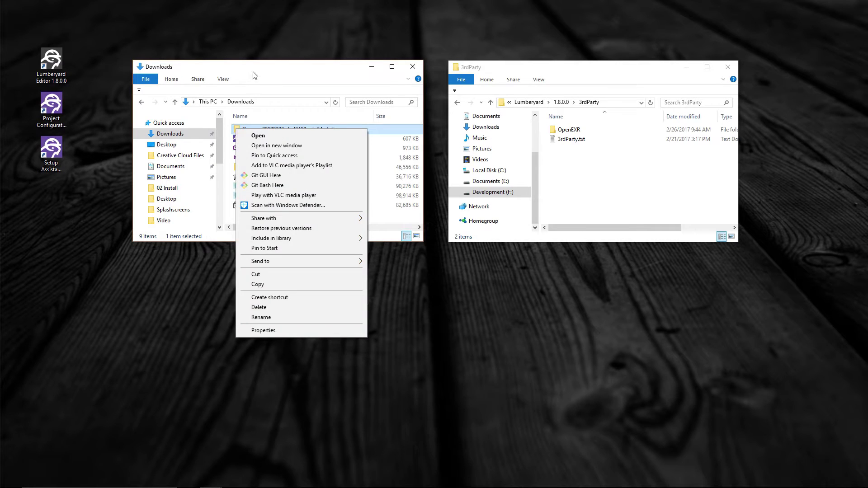
click(252, 73)
double_click(236, 131)
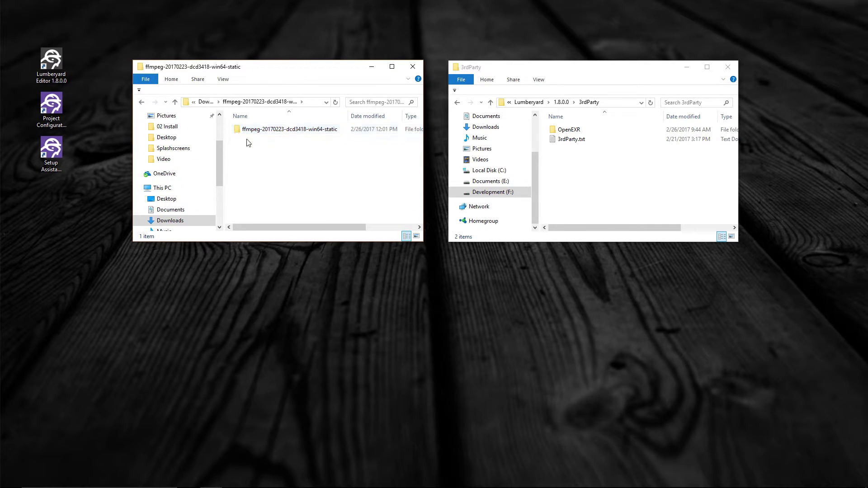
click(238, 133)
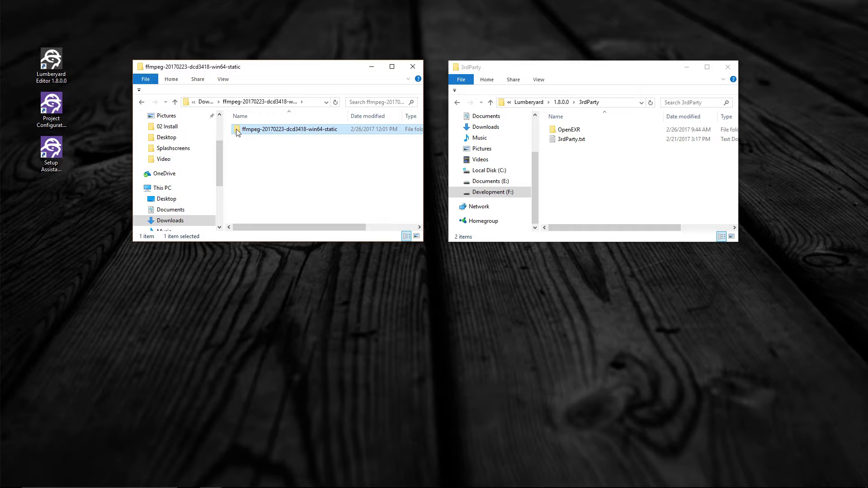
right_click(237, 131)
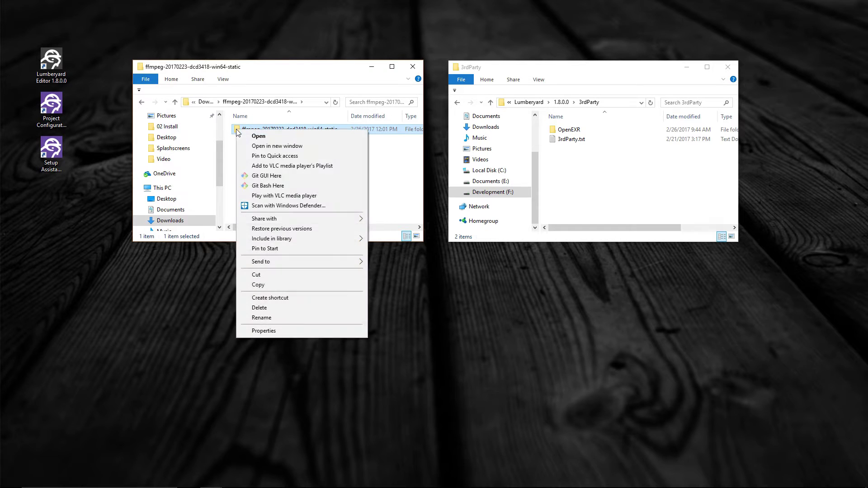
click(262, 274)
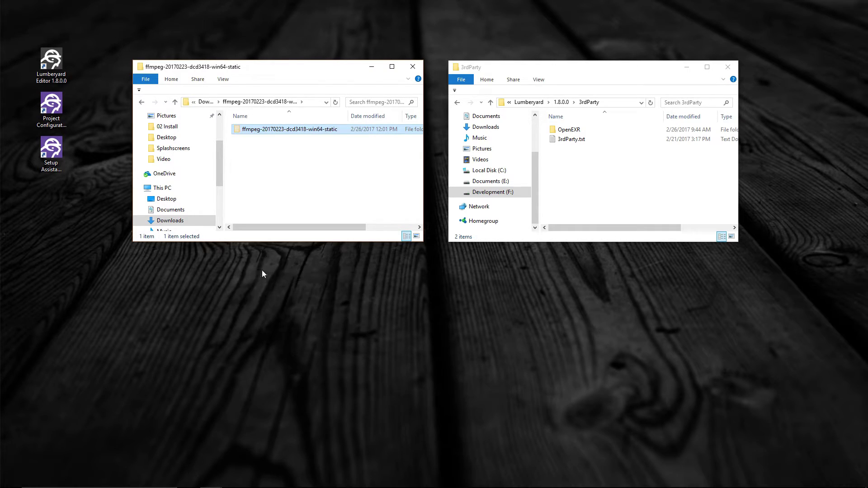
click(586, 195)
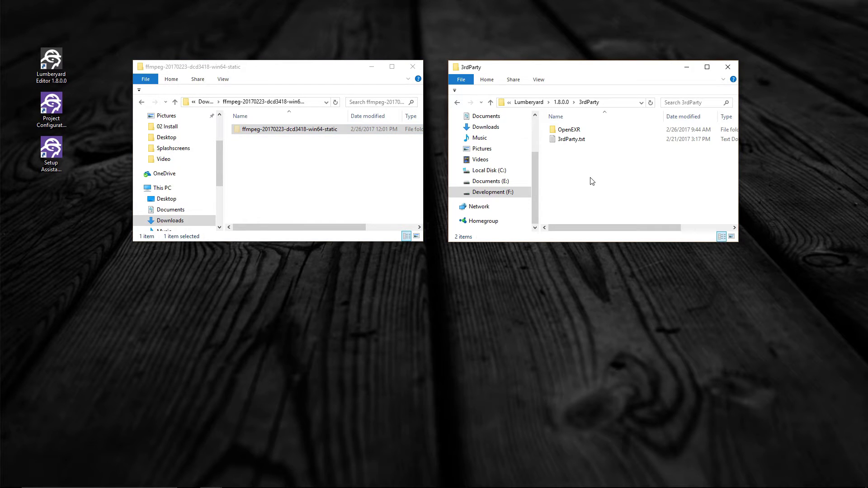
right_click(591, 177)
click(620, 240)
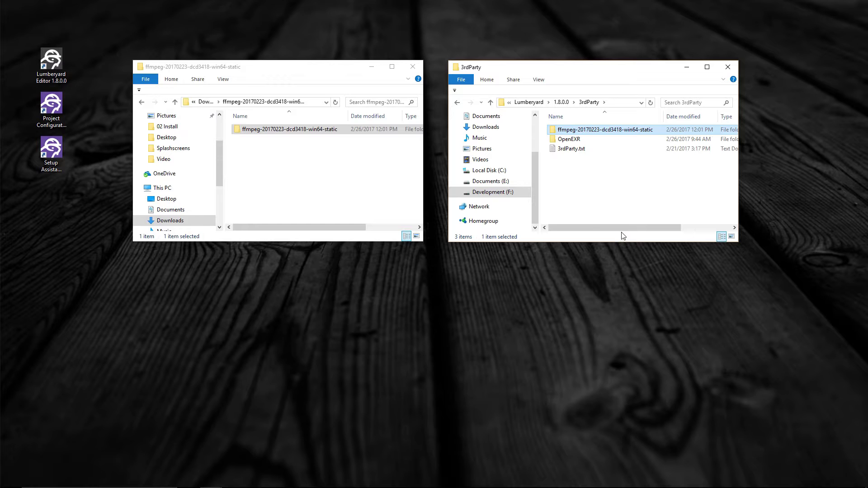
Step: Return to Downloads and delete the leftover extracted ffmpeg-20170223-dcd3418-win64-static folder
click(174, 102)
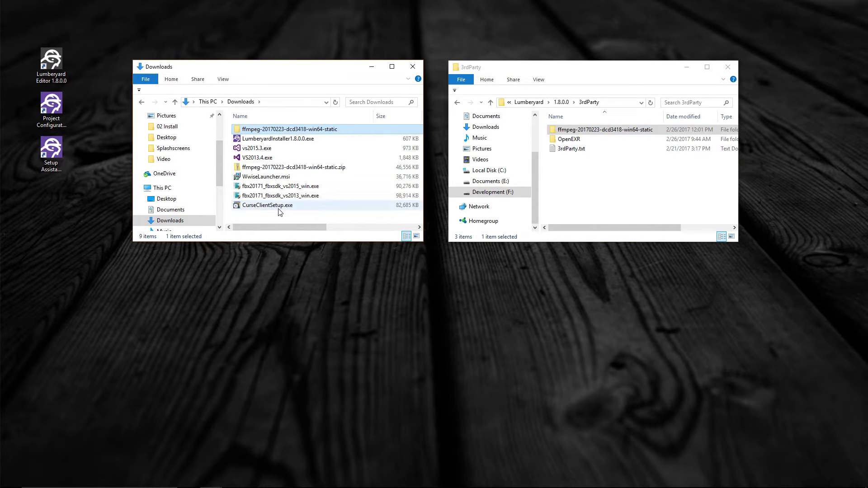
right_click(239, 129)
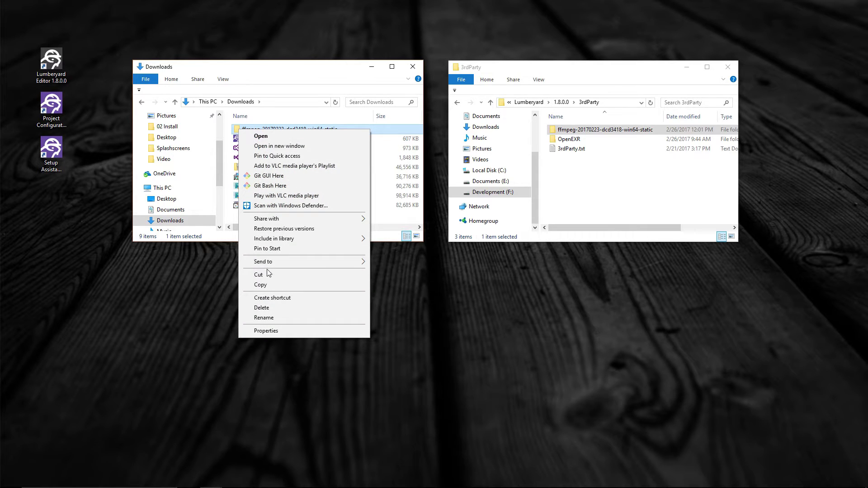
click(282, 308)
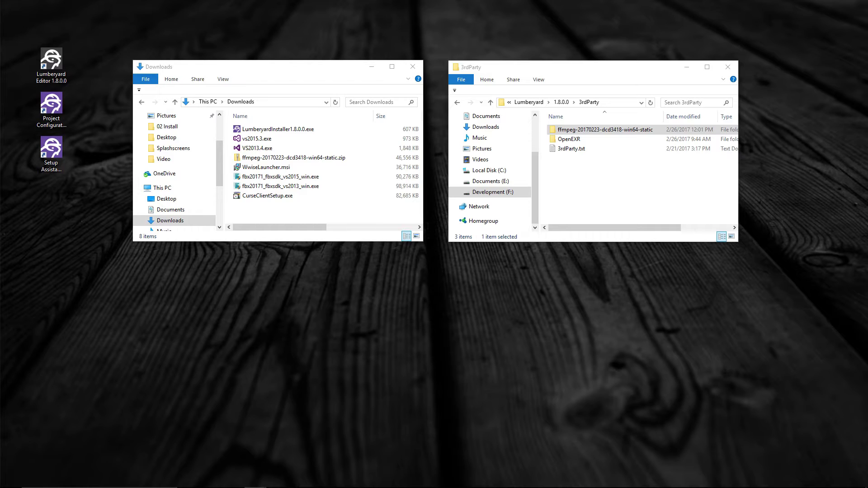
Step: Create a new folder named FbxSdk inside Lumberyard's 3rdParty folder
right_click(576, 182)
mouse_move(600, 311)
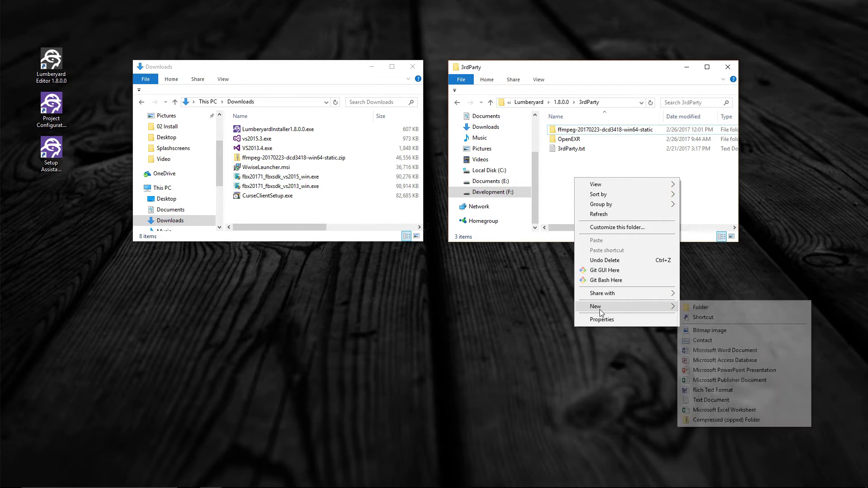
click(701, 307)
text(F)
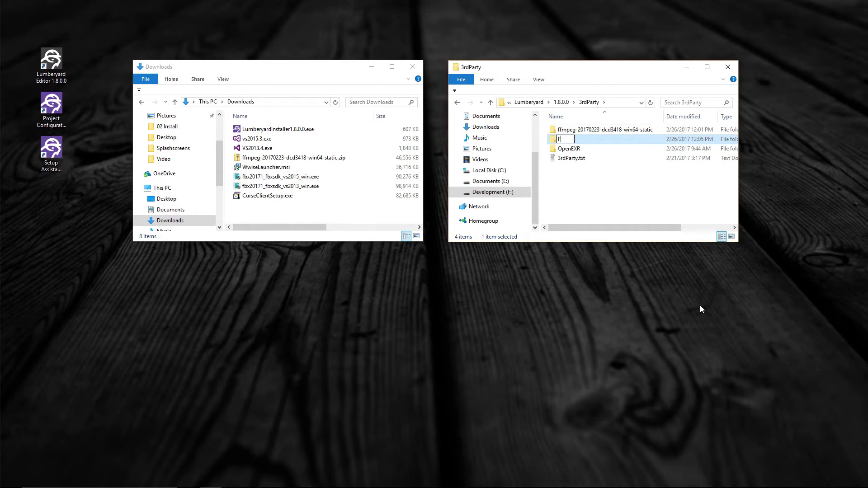
text(bxSdk)
key(Return)
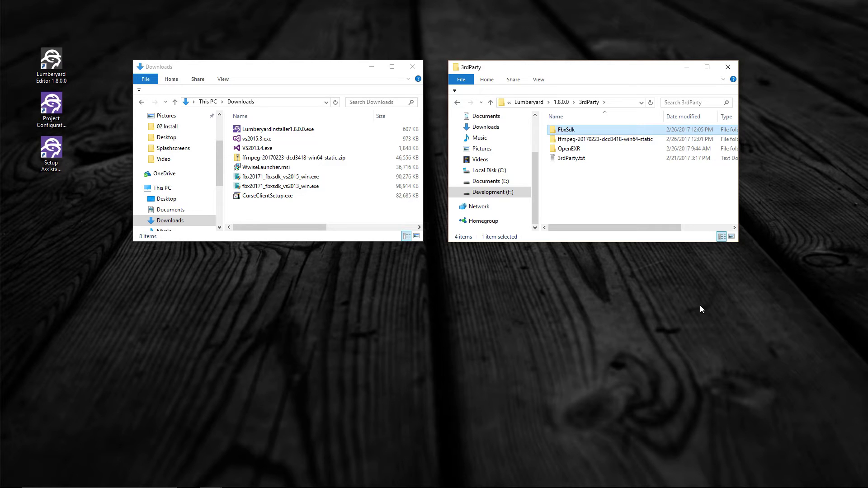
click(656, 190)
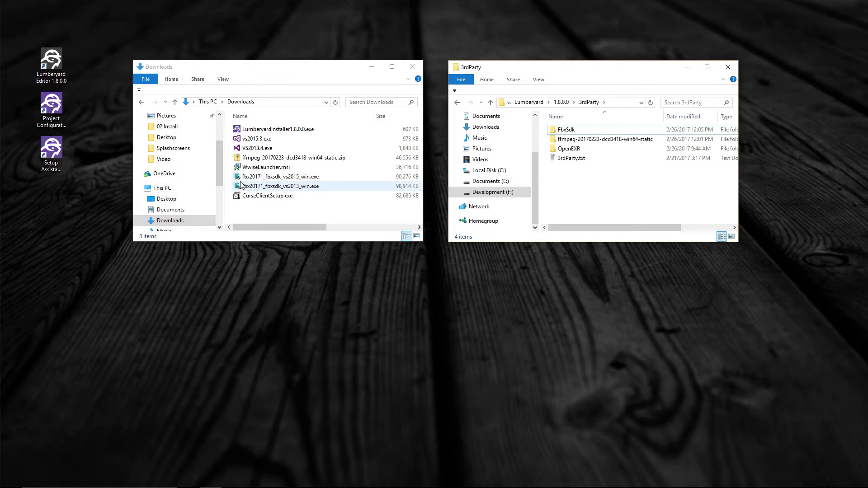
Step: Launch fbx20171_fbxsdk_vs2015_win.exe from Downloads, allow it to make changes, and accept the FBX SDK license agreement
click(323, 177)
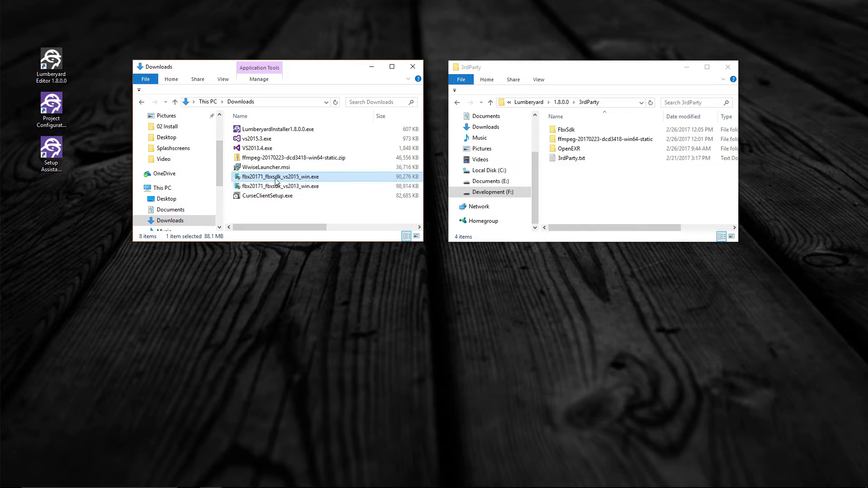
click(239, 178)
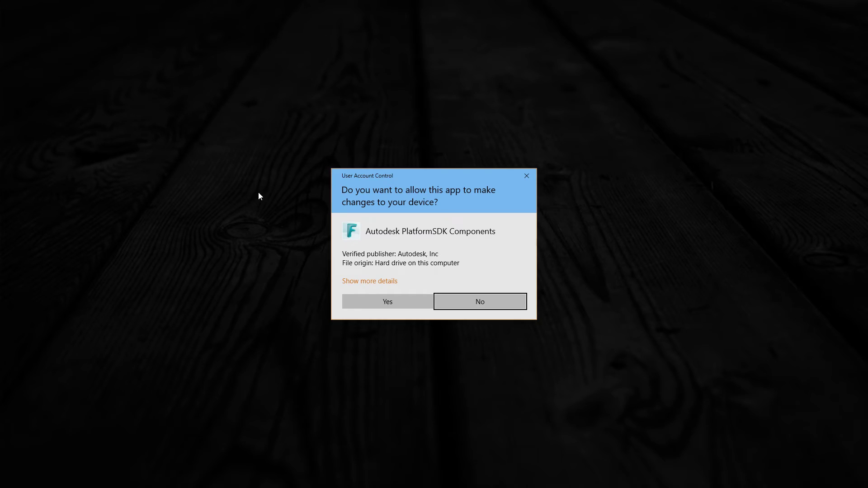
click(380, 304)
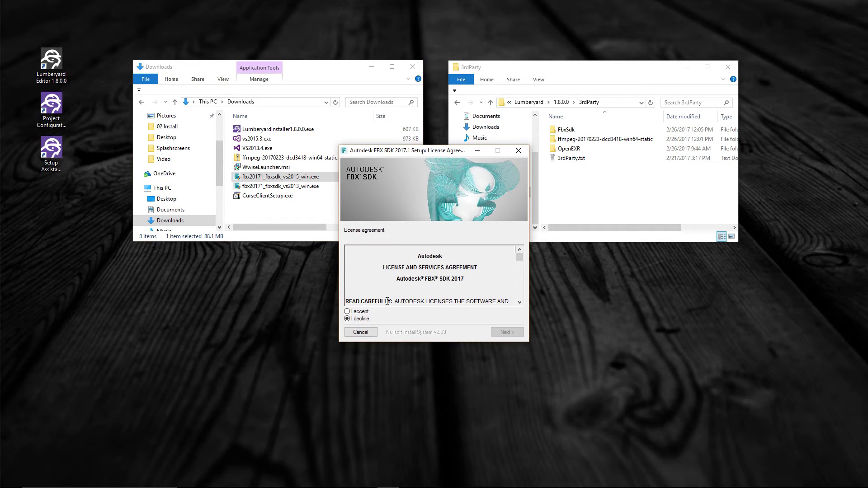
click(363, 312)
click(507, 332)
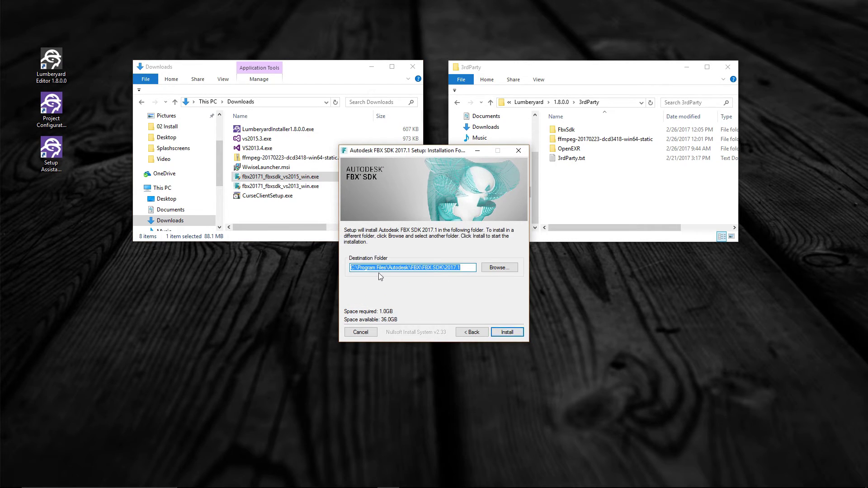
Step: Set the FBX SDK destination to the FbxSdk folder under F:\Programs\Lumberyard\1.8.0.0\3rdParty
click(355, 268)
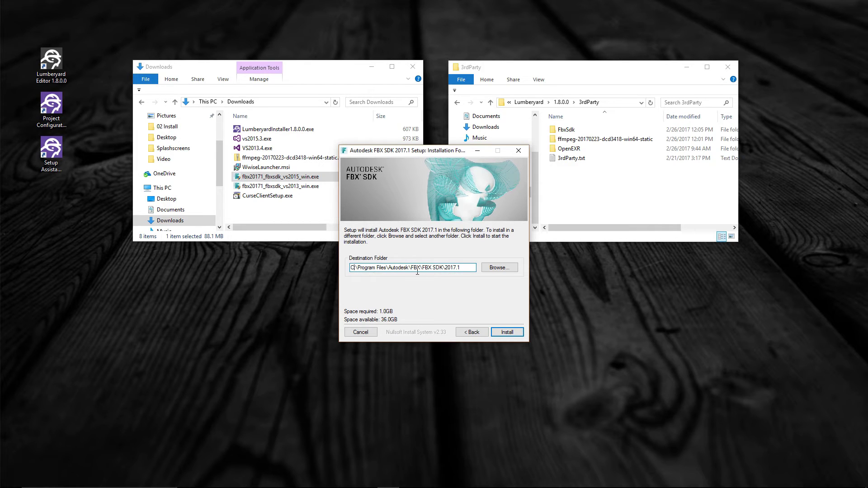
click(497, 267)
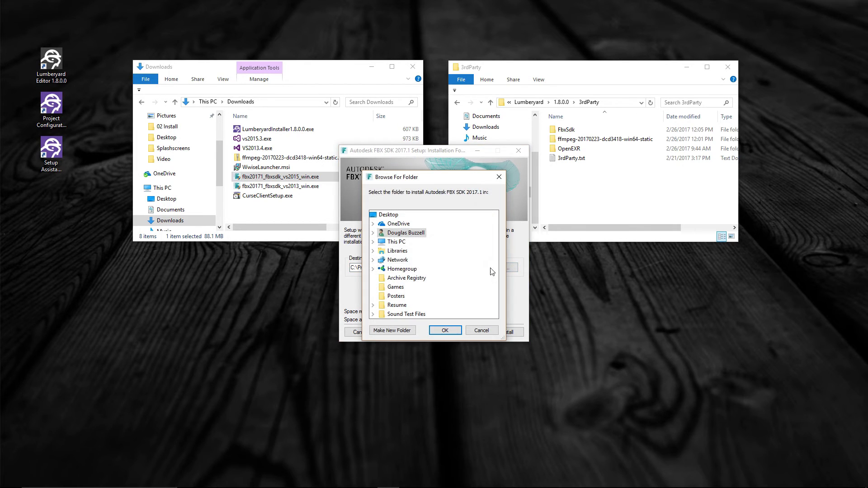
click(373, 242)
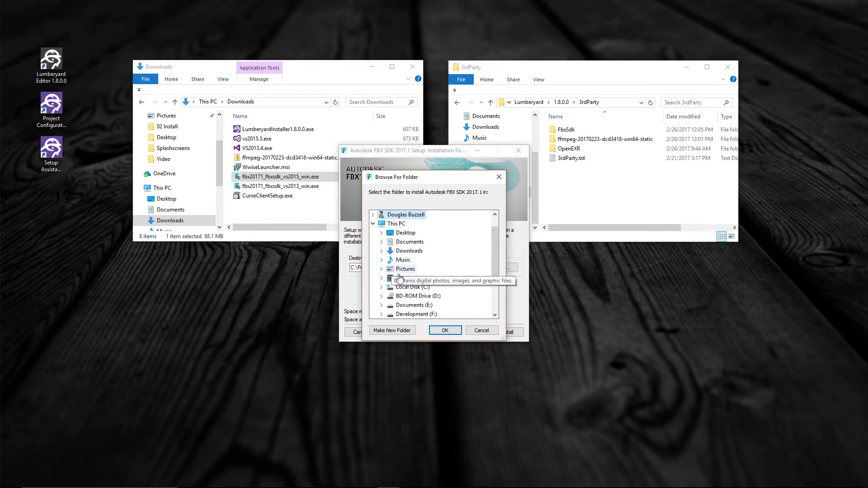
double_click(415, 314)
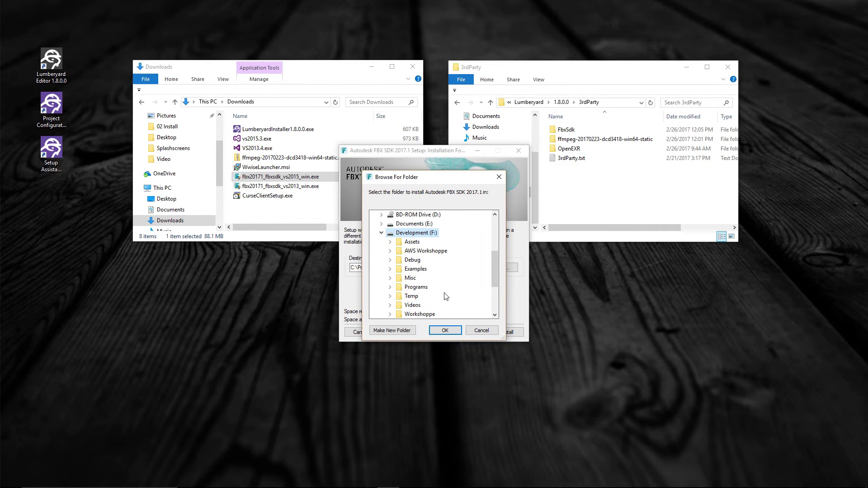
scroll(445, 285, down, 2)
scroll(434, 253, up, 3)
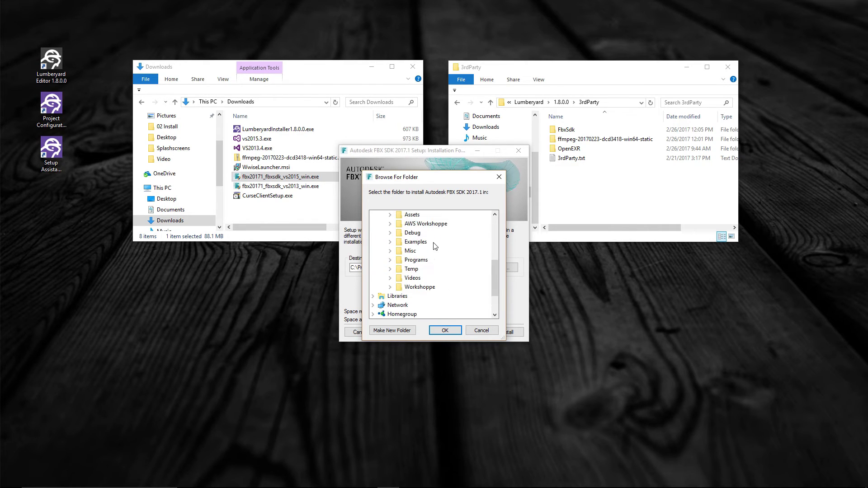
scroll(427, 262, down, 1)
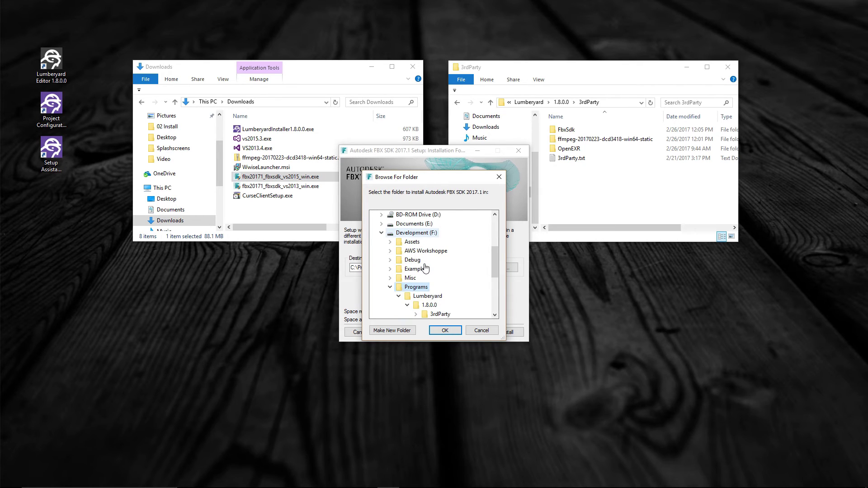
scroll(431, 262, down, 2)
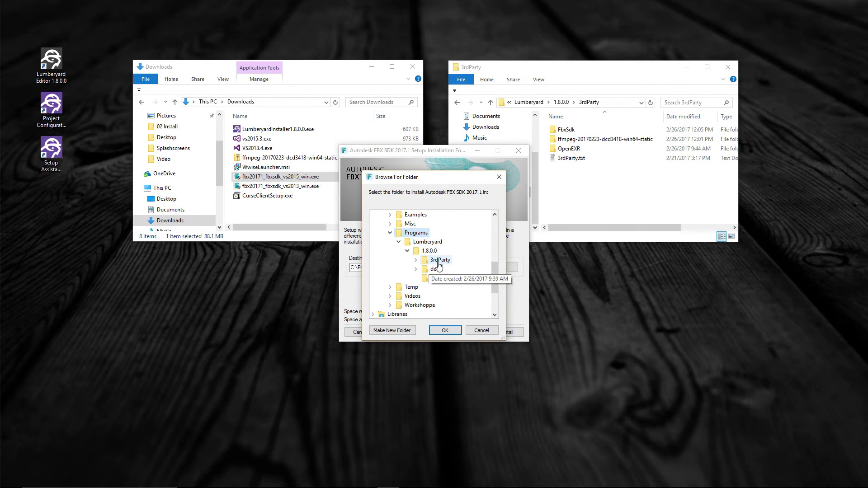
double_click(438, 262)
click(447, 269)
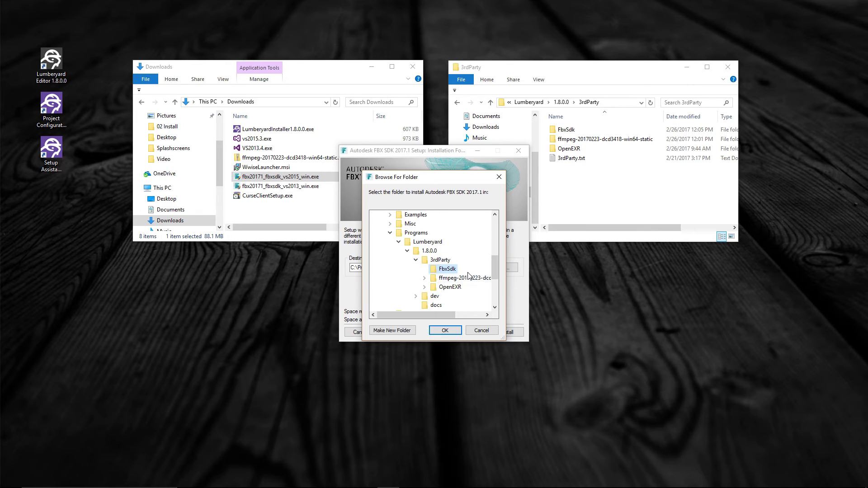
click(455, 331)
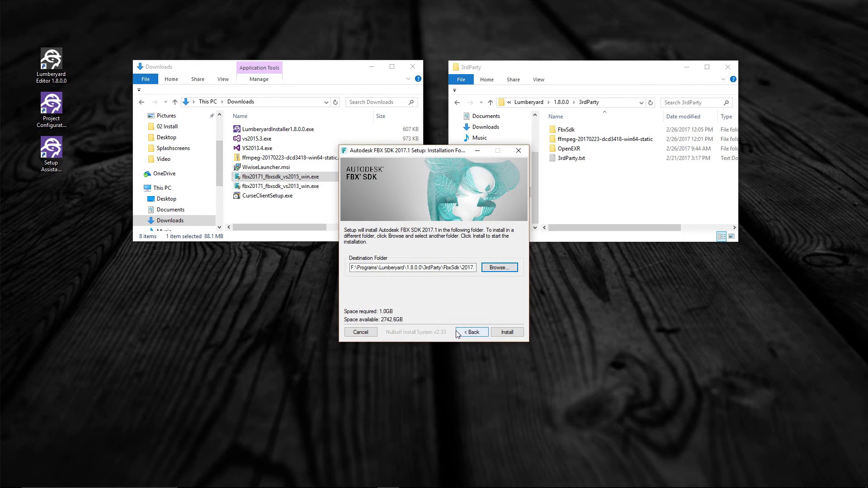
Step: Install the FBX SDK, decline opening the readme file, and close the finished installer
click(508, 333)
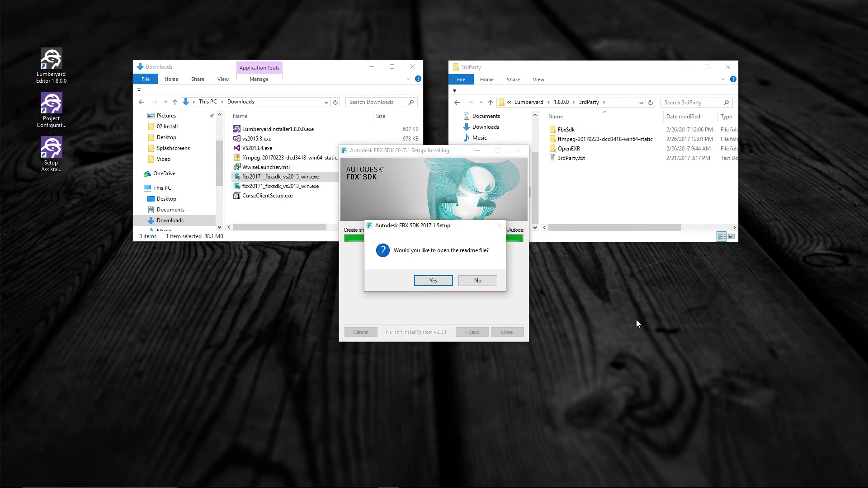
click(487, 282)
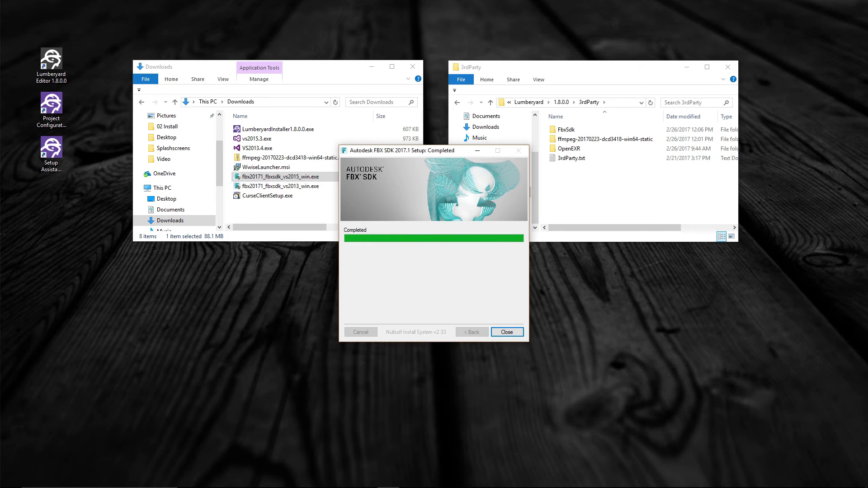
click(506, 332)
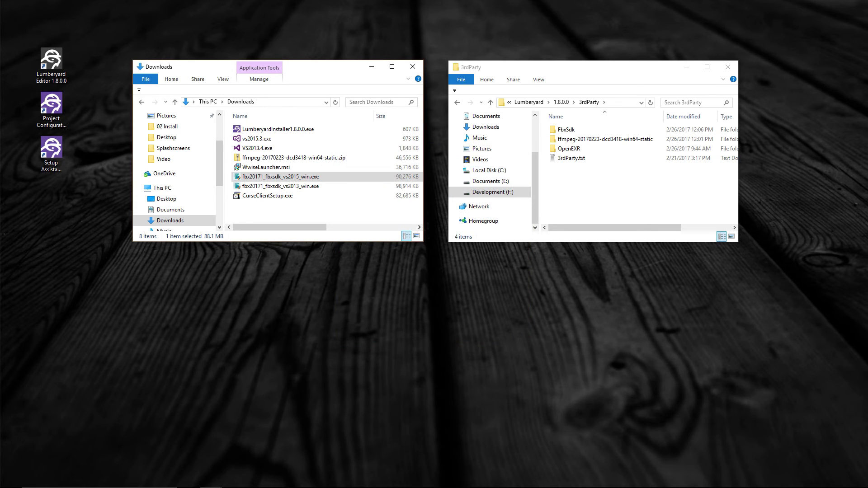
key(alt)
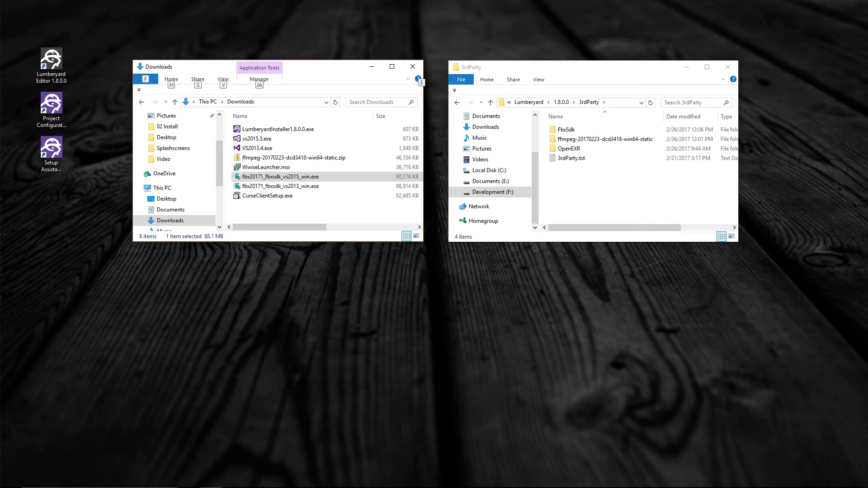